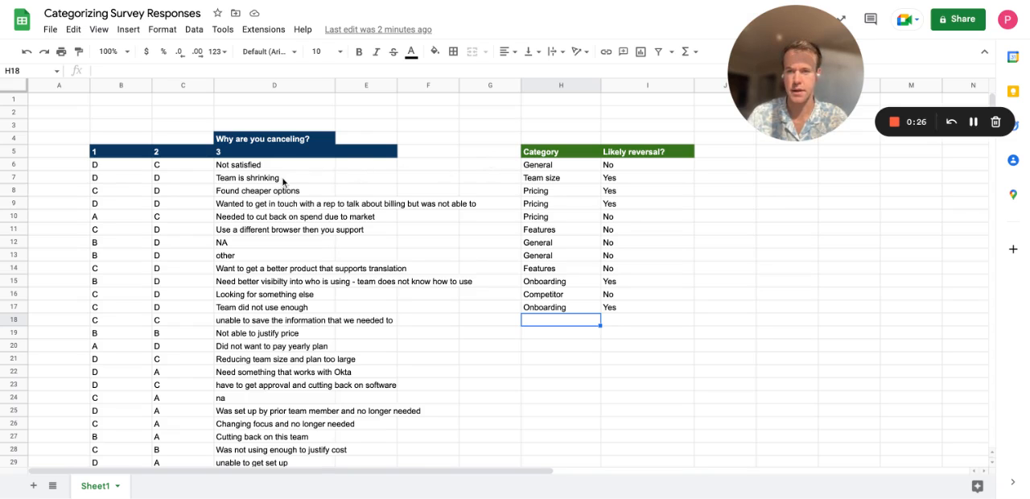
# Review the cancellation survey responses in column D through row 48.
pyautogui.scroll(-10, 283, 182)
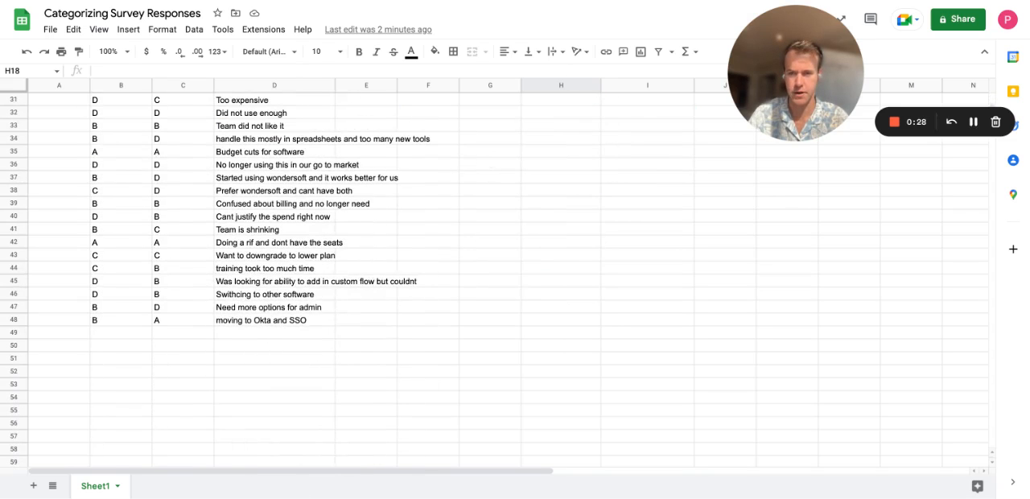
pyautogui.scroll(1, 273, 217)
pyautogui.scroll(7, 273, 274)
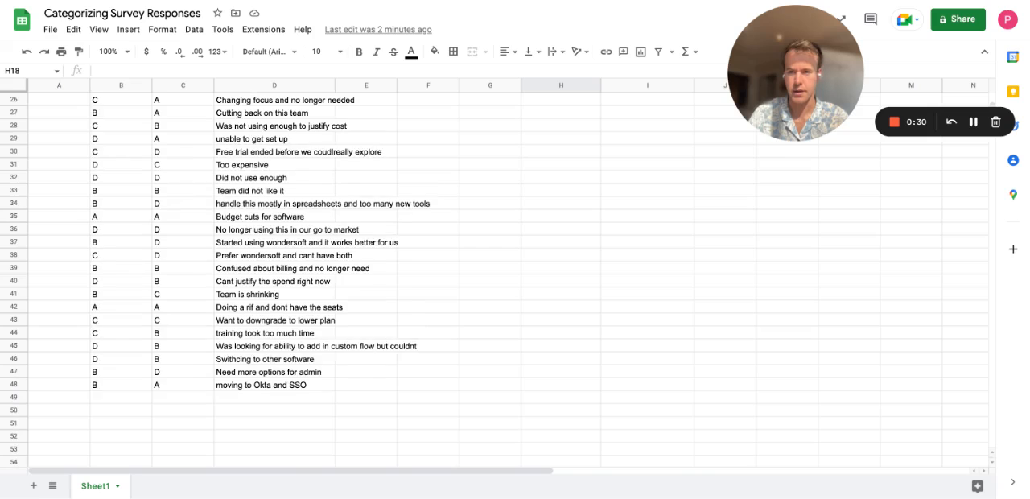
pyautogui.scroll(1, 347, 279)
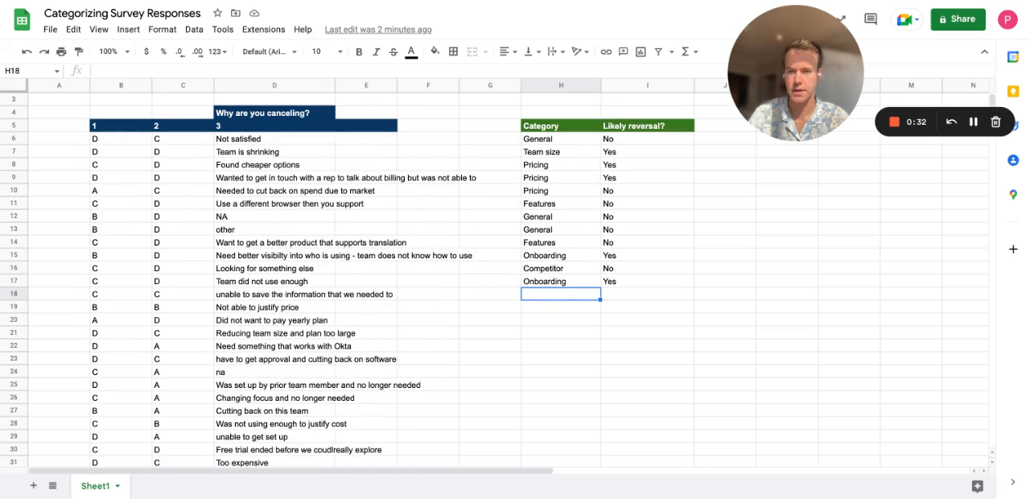
pyautogui.scroll(1, 348, 282)
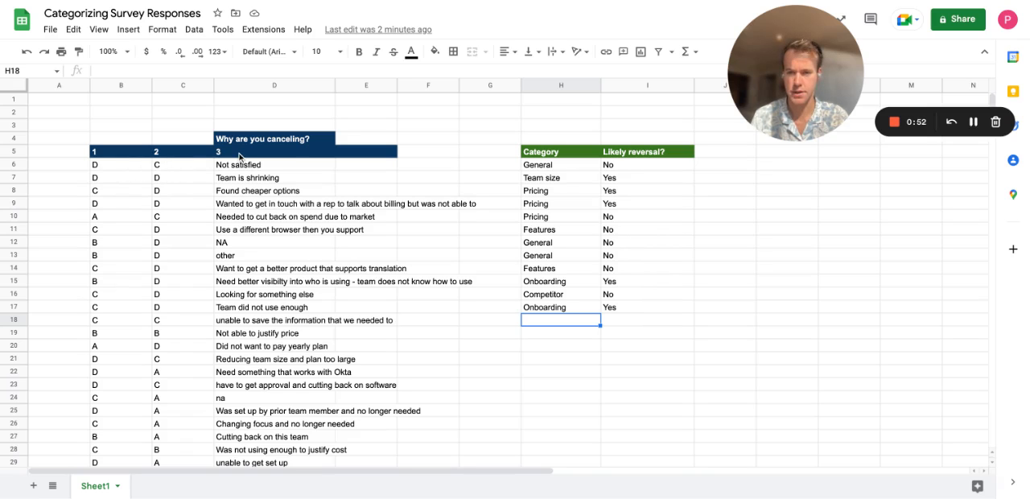
pyautogui.scroll(-6, 289, 179)
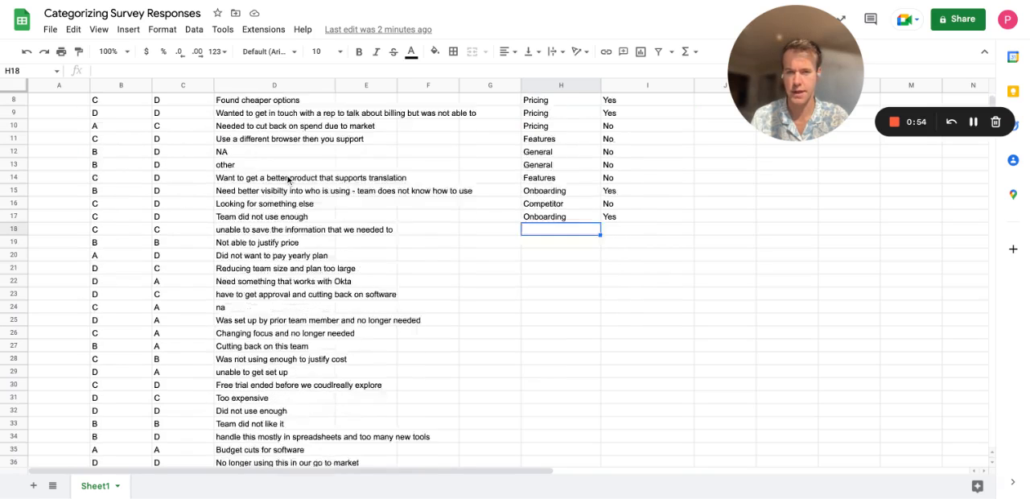
pyautogui.scroll(-3, 288, 180)
pyautogui.scroll(10, 288, 179)
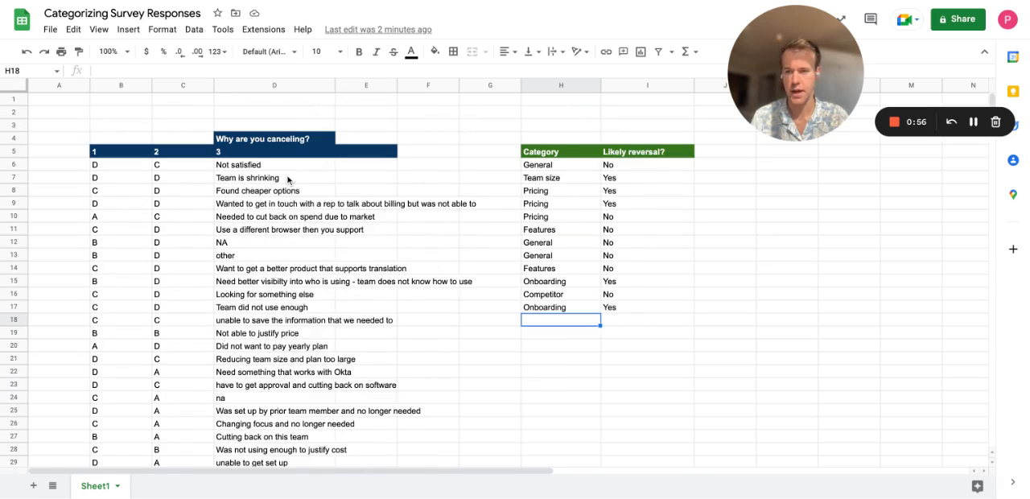
pyautogui.scroll(-5, 289, 179)
pyautogui.scroll(5, 288, 180)
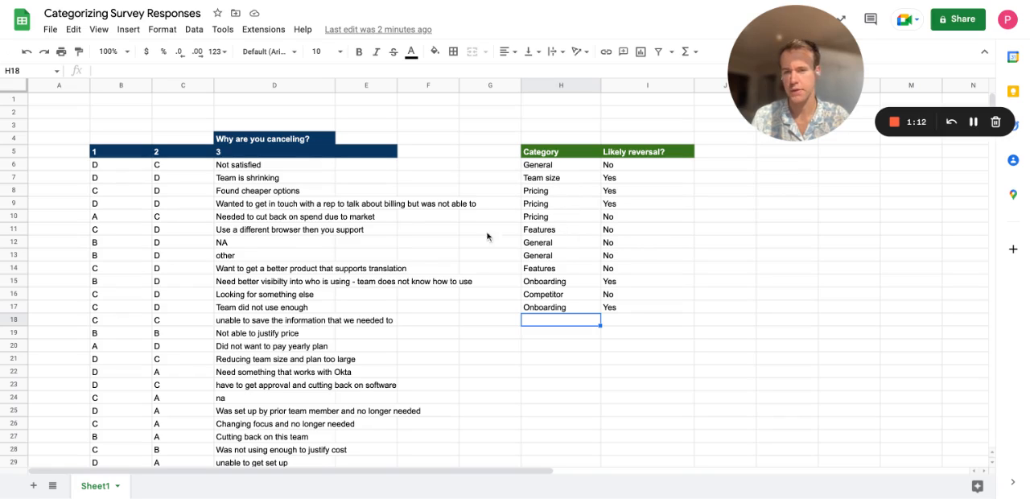
# Highlight the already categorized example responses in D6:D17 and extend the selection across to the Category column.
pyautogui.click(238, 169)
pyautogui.hotkey('shift', 'Down')
pyautogui.hotkey('shift', 'Down')
pyautogui.hotkey('shift', 'Down')
pyautogui.hotkey('shift', 'Down')
pyautogui.hotkey('shift', 'Down')
pyautogui.hotkey('shift', 'Down')
pyautogui.hotkey('shift', 'Down')
pyautogui.hotkey('shift', 'Down')
pyautogui.hotkey('shift', 'Down')
pyautogui.hotkey('shift', 'Down')
pyautogui.hotkey('shift', 'Down')
pyautogui.hotkey('shift', 'Down')
pyautogui.hotkey('shift', 'Down')
pyautogui.hotkey('shift', 'Down')
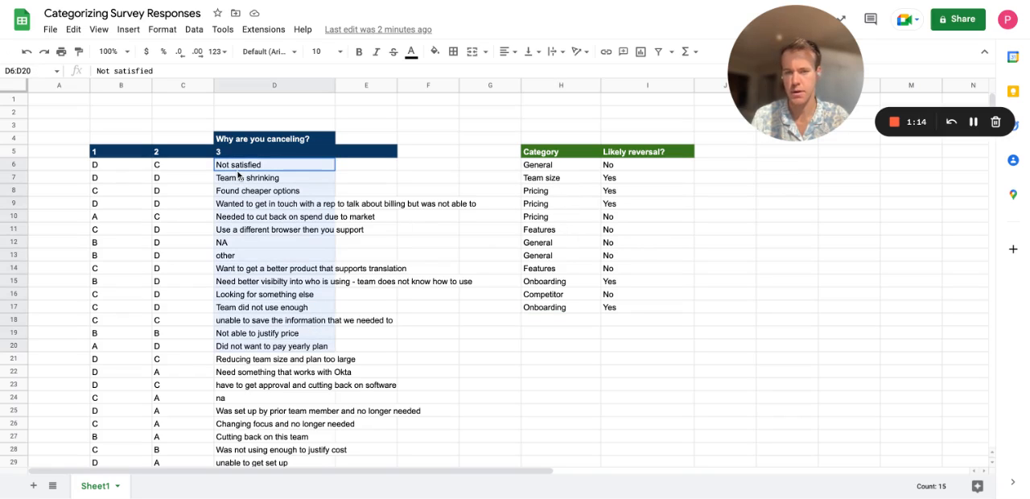
pyautogui.hotkey('shift', 'Up')
pyautogui.hotkey('shift', 'Up')
pyautogui.hotkey('shift', 'Up')
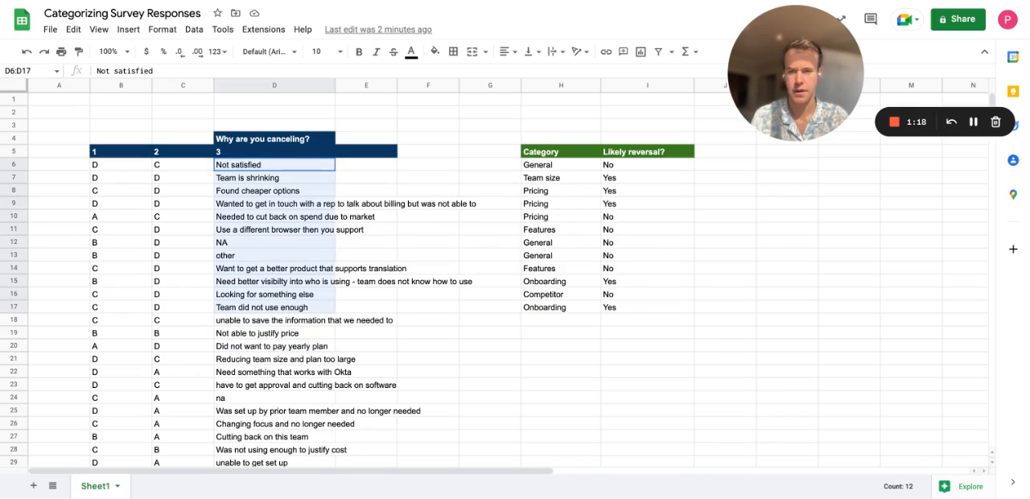
pyautogui.hotkey('shift', 'Right')
pyautogui.hotkey('shift', 'Right')
pyautogui.hotkey('shift', 'Right')
pyautogui.hotkey('shift', 'Right')
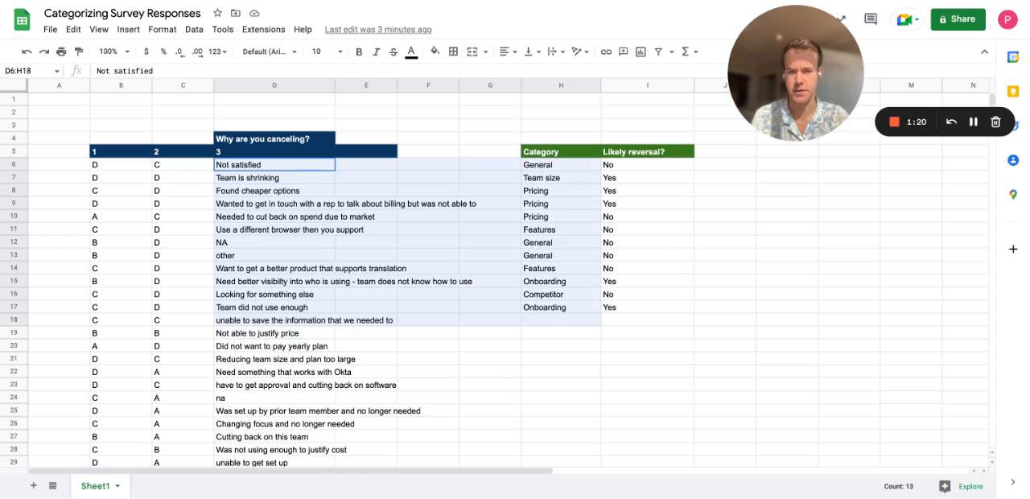
pyautogui.click(485, 313)
# Highlight the first example entries under Category and Likely reversal, and return to the empty cell H18.
pyautogui.click(568, 161)
pyautogui.hotkey('shift', 'Right')
pyautogui.hotkey('shift', 'Down')
pyautogui.hotkey('shift', 'Down')
pyautogui.hotkey('shift', 'Down')
pyautogui.hotkey('shift', 'Down')
pyautogui.hotkey('shift', 'Down')
pyautogui.hotkey('shift', 'Down')
pyautogui.hotkey('shift', 'Down')
pyautogui.hotkey('shift', 'Down')
pyautogui.hotkey('shift', 'Down')
pyautogui.hotkey('shift', 'Down')
pyautogui.hotkey('shift', 'Down')
pyautogui.hotkey('shift', 'Down')
pyautogui.hotkey('shift', 'Down')
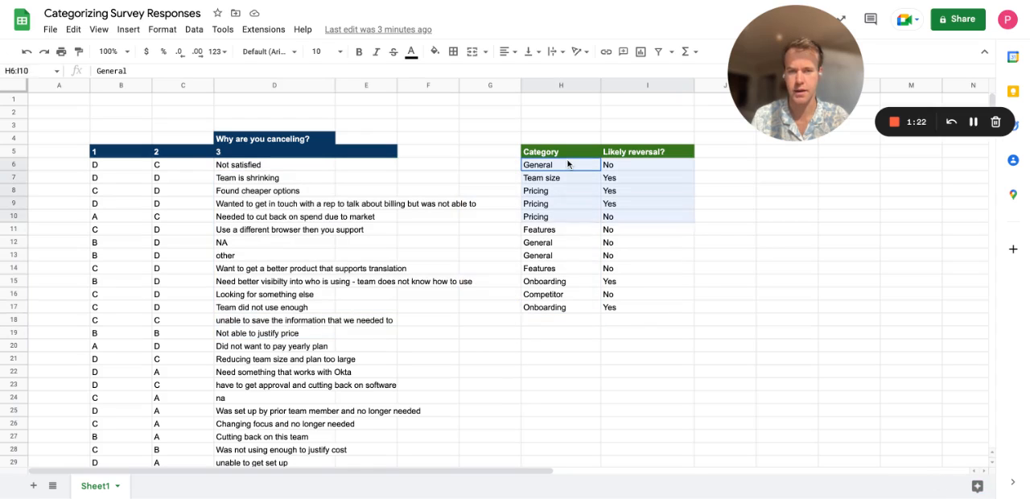
pyautogui.hotkey('shift', 'Up')
pyautogui.hotkey('shift', 'Up')
pyautogui.click(584, 325)
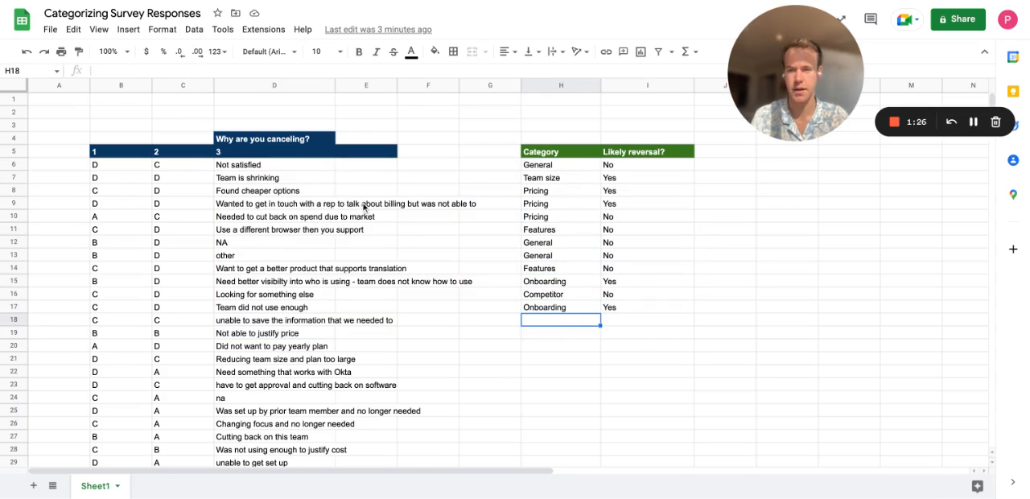
# Look over the uncategorized responses and check that the PromptLoop extension is available in the spreadsheet.
pyautogui.scroll(-5, 363, 207)
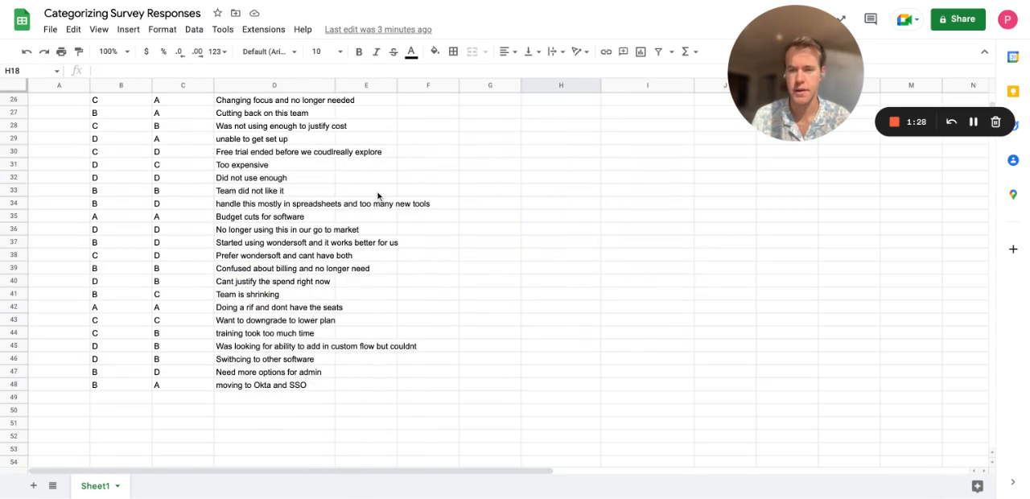
pyautogui.scroll(5, 379, 198)
pyautogui.scroll(2, 378, 195)
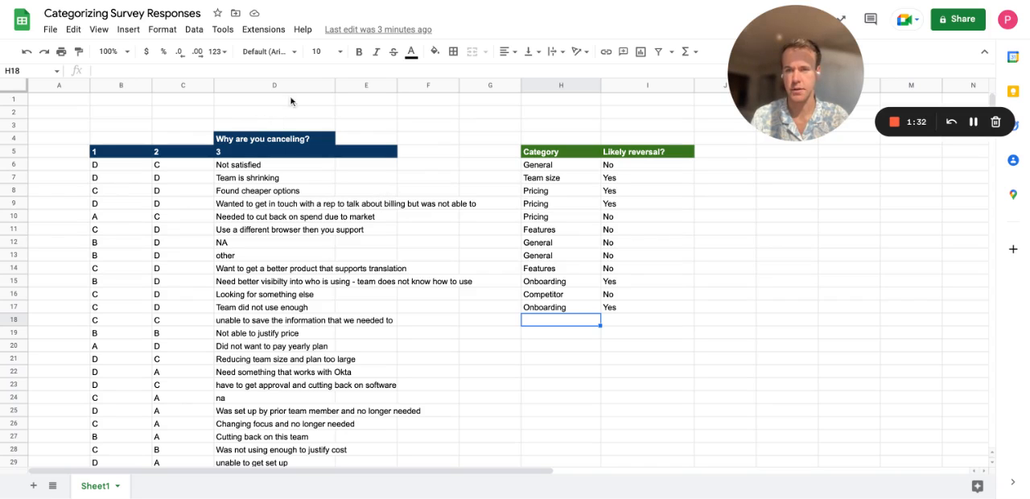
pyautogui.click(263, 30)
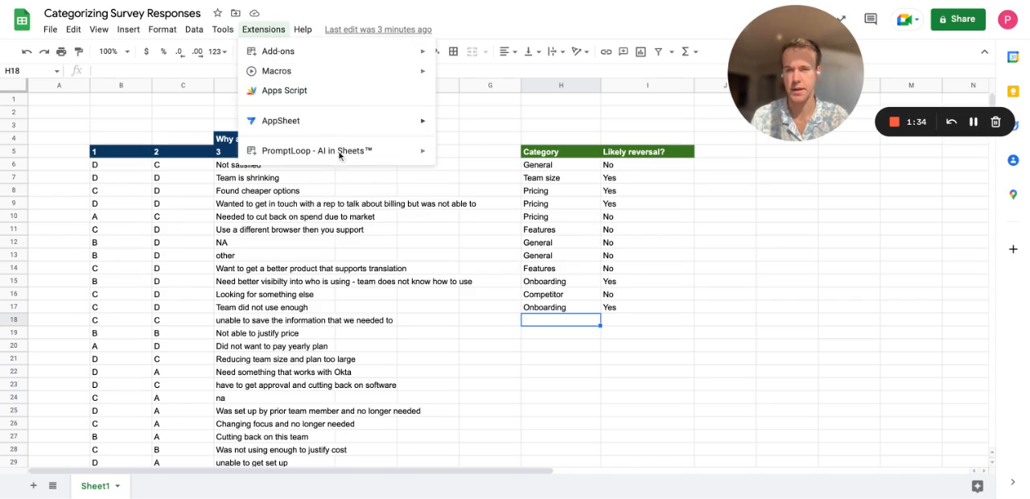
pyautogui.moveTo(342, 153)
pyautogui.click(513, 160)
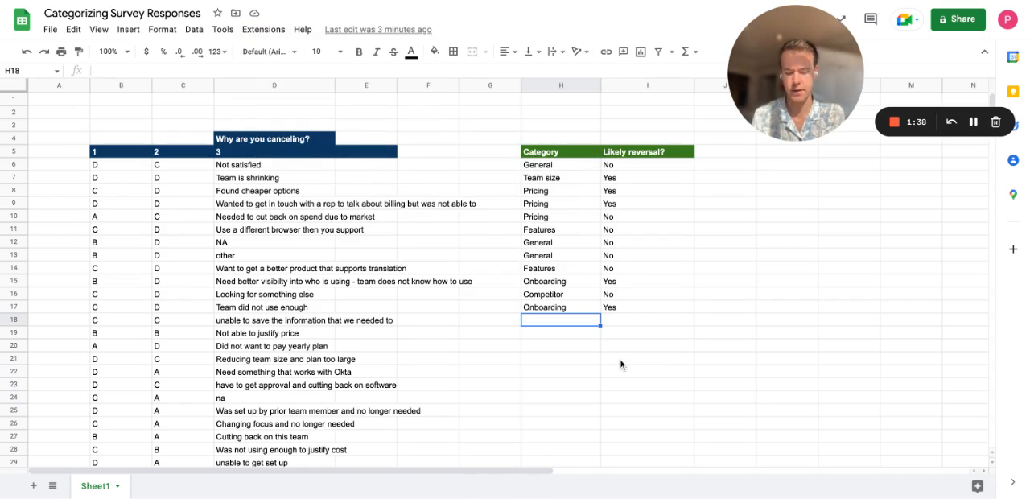
# Start a PROMPTLOOP formula in H18 with the absolute range $D$6:$D$17 as its input examples.
pyautogui.write('=PROMPTLOOP(')
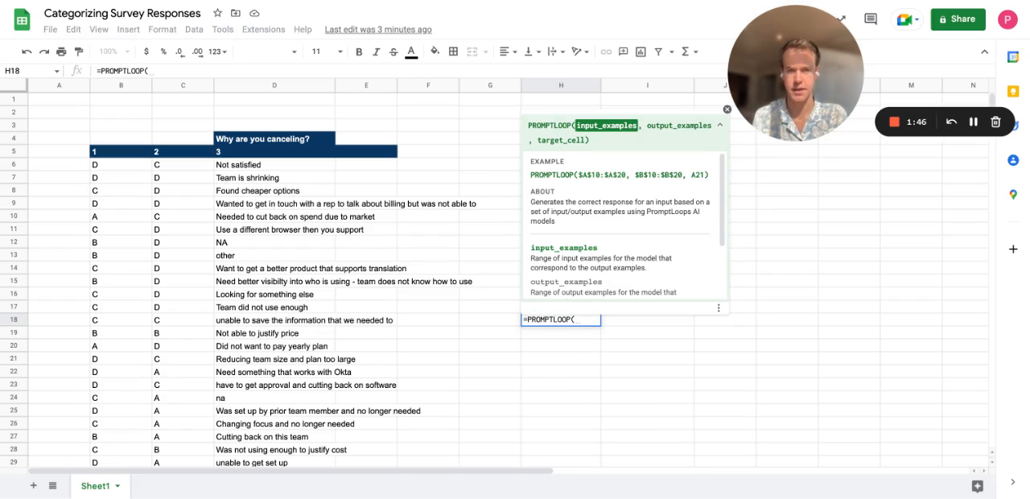
pyautogui.press('Left')
pyautogui.press('Left')
pyautogui.press('Left')
pyautogui.press('Left')
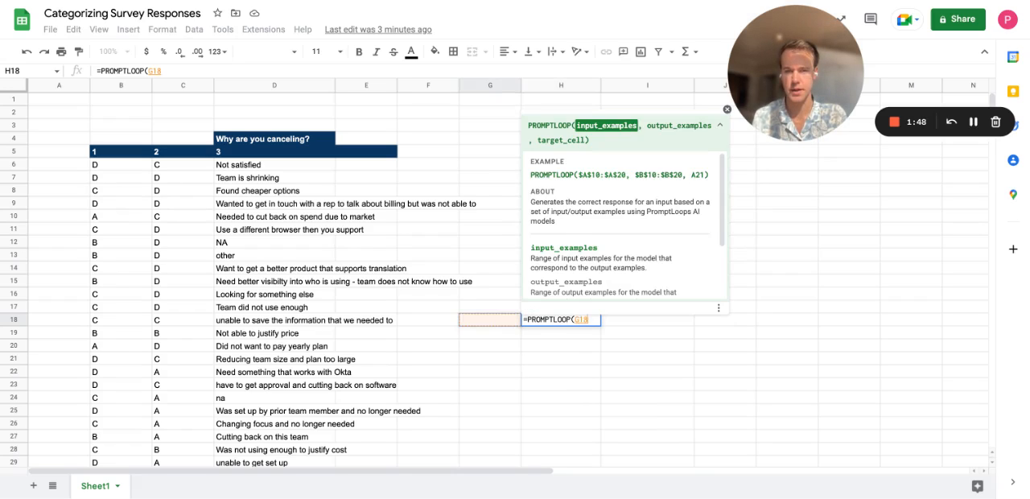
pyautogui.press('Up')
pyautogui.hotkey('ctrl', 'shift', 'Up')
pyautogui.hotkey('shift', 'Down')
pyautogui.hotkey('shift', 'Down')
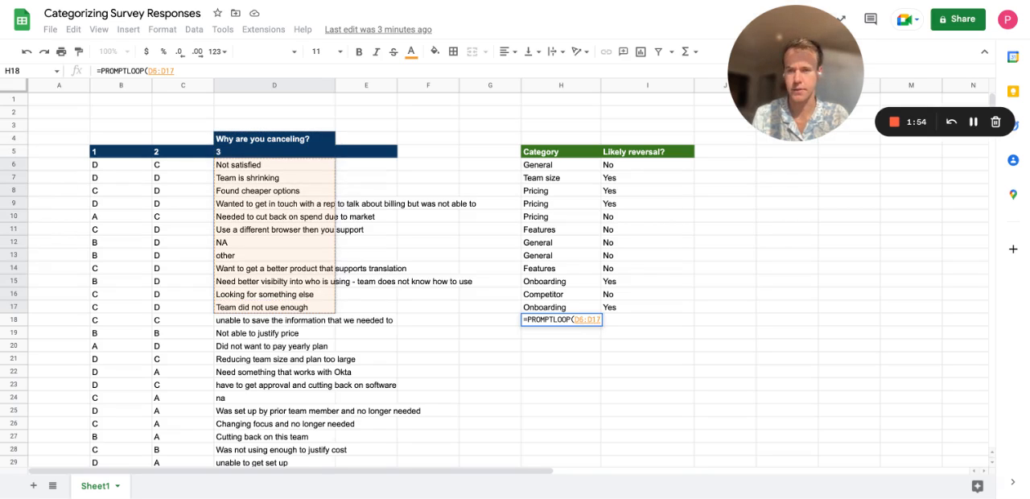
pyautogui.press('F4')
pyautogui.write('/')
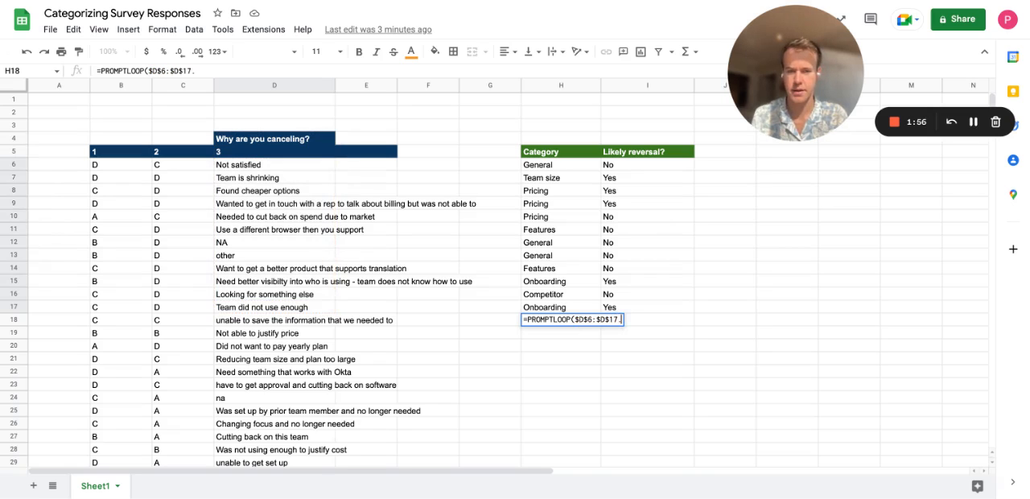
pyautogui.press('BackSpace')
pyautogui.write(',')
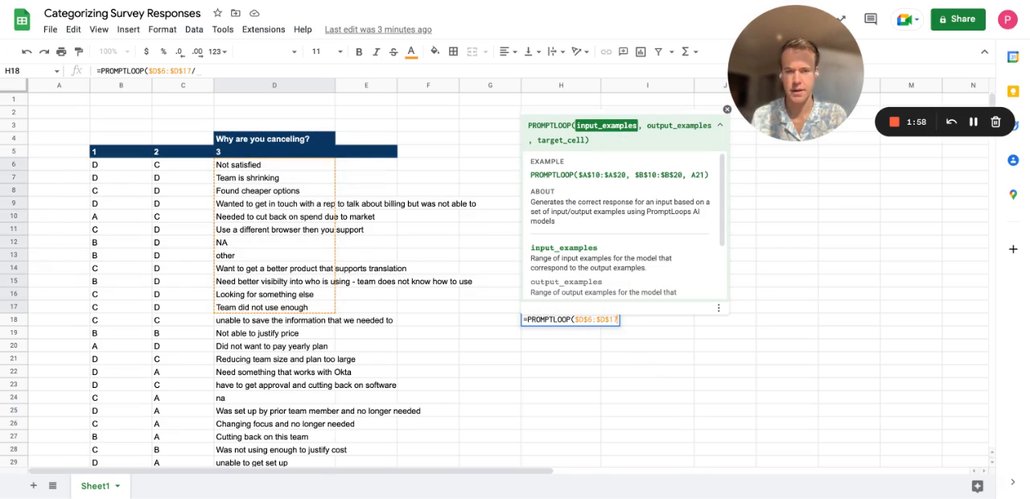
# Add the Category cells as the formula's output examples, with the reference locked as $H6:$H17.
pyautogui.press('Up')
pyautogui.hotkey('shift', 'Up')
pyautogui.hotkey('shift', 'Up')
pyautogui.hotkey('shift', 'Up')
pyautogui.hotkey('shift', 'Up')
pyautogui.hotkey('shift', 'Up')
pyautogui.hotkey('shift', 'Up')
pyautogui.hotkey('shift', 'Up')
pyautogui.hotkey('shift', 'Up')
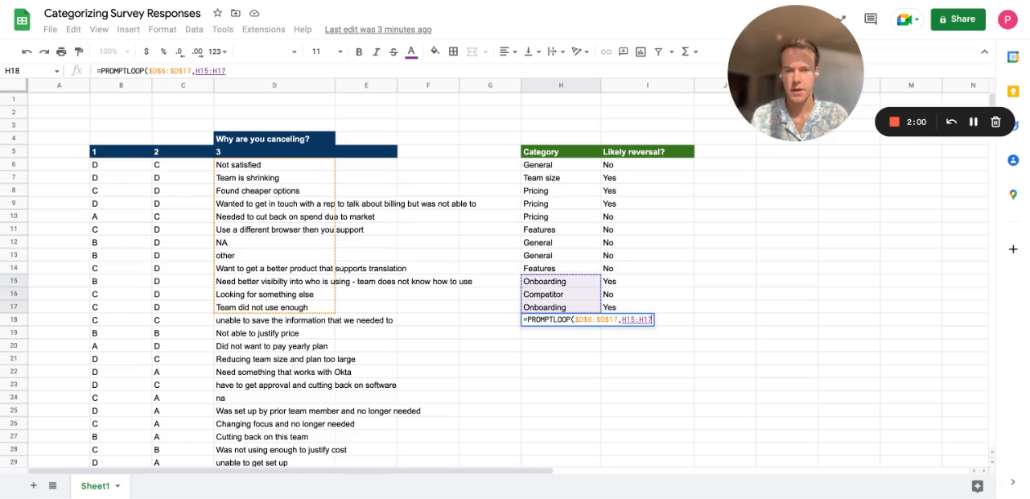
pyautogui.hotkey('shift', 'Up')
pyautogui.hotkey('shift', 'Up')
pyautogui.hotkey('shift', 'Up')
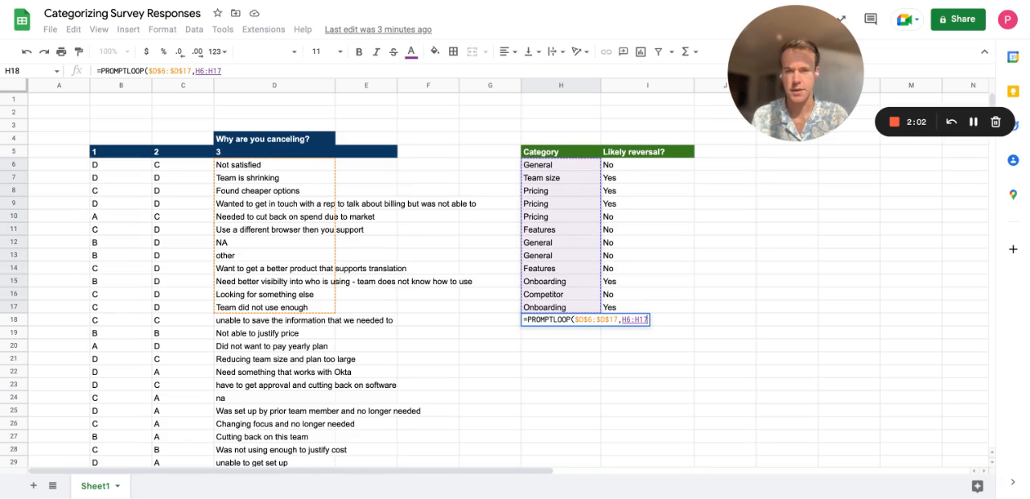
pyautogui.press('F4')
pyautogui.press('F4')
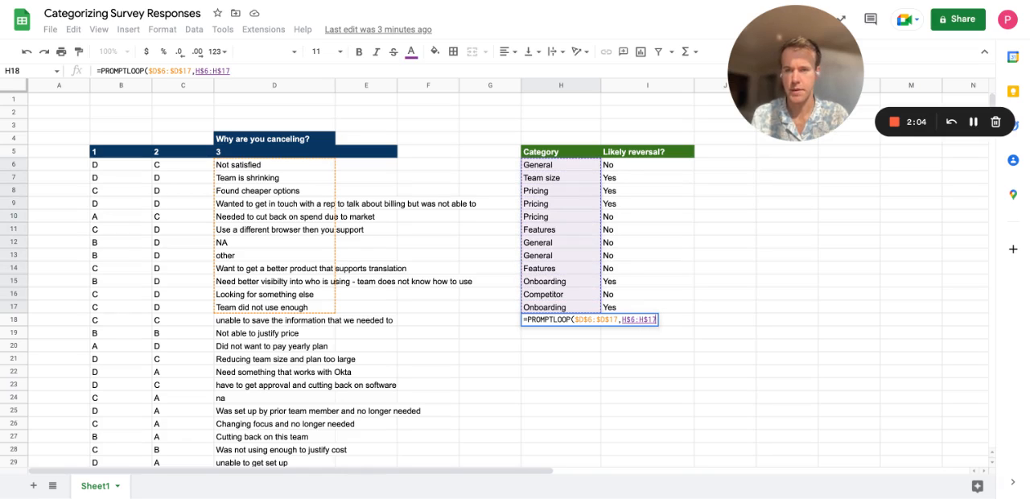
pyautogui.press('F4')
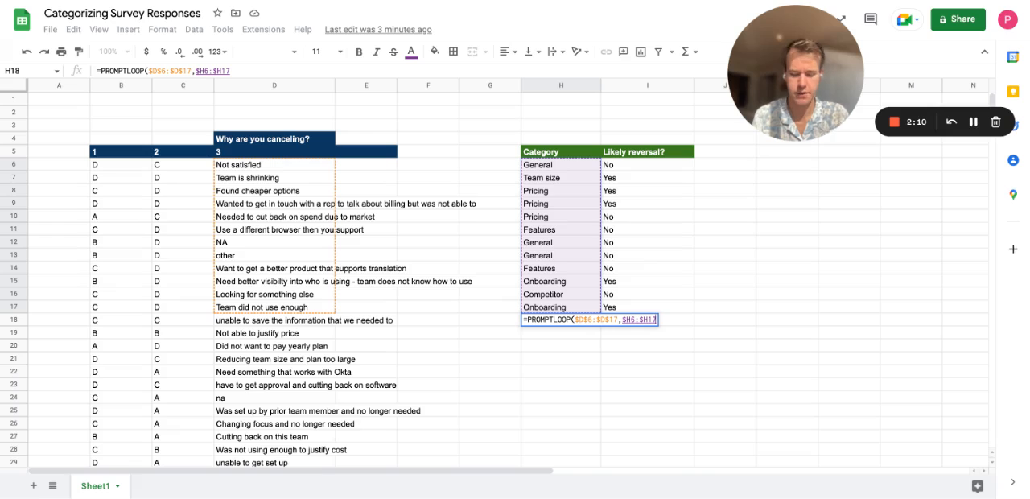
# Add D18 as the target cell and enter the completed PROMPTLOOP formula in H18.
pyautogui.write(',')
pyautogui.press('Left')
pyautogui.press('Left')
pyautogui.press('Left')
pyautogui.press('Left')
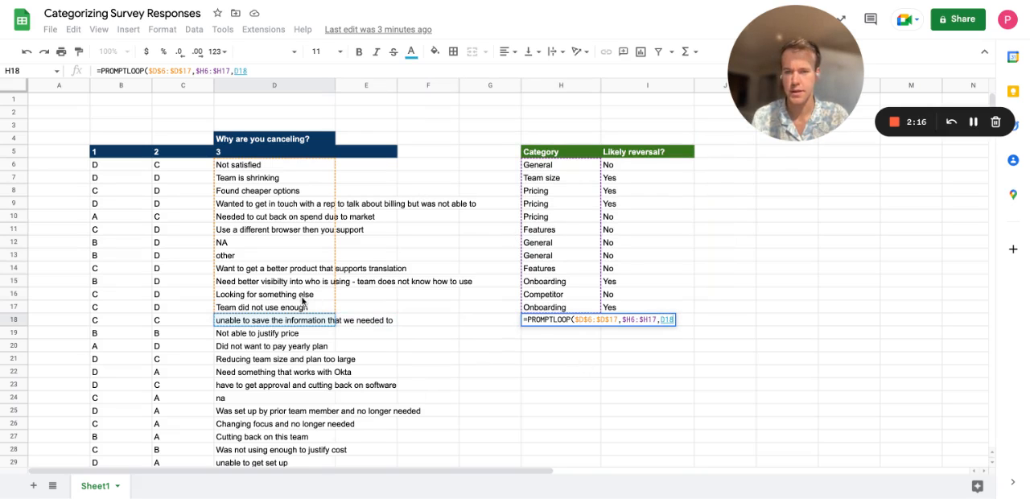
pyautogui.scroll(-9, 274, 322)
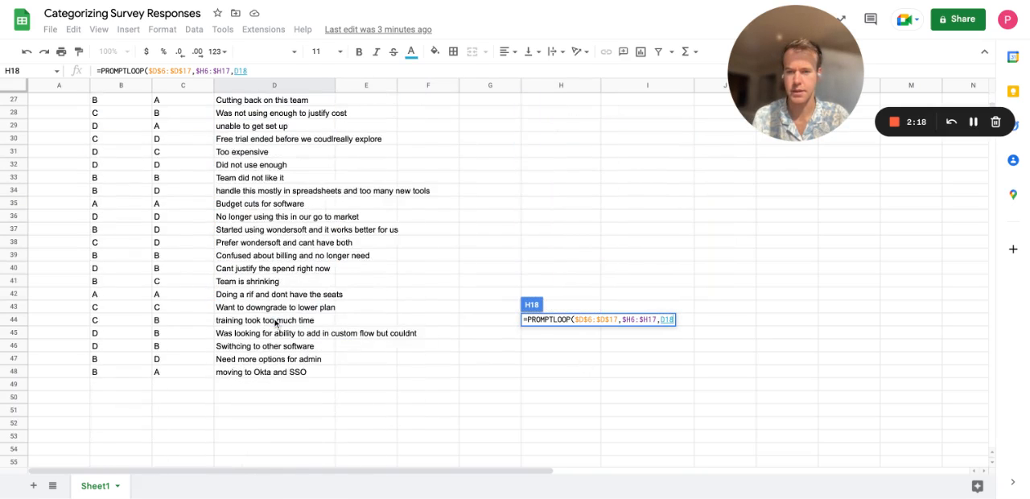
pyautogui.scroll(9, 273, 323)
pyautogui.press('Return')
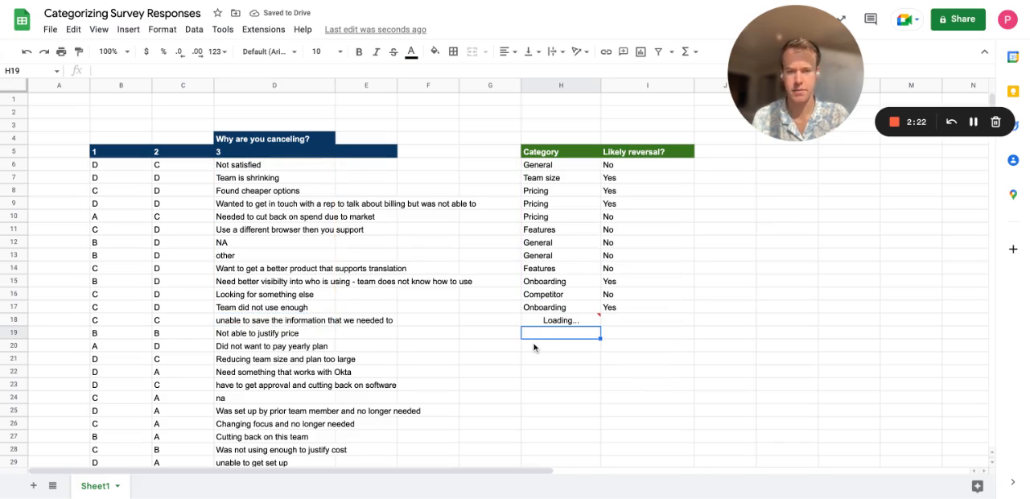
# Try reusing the Category formula from H18 in I18, and clear the pasted formula.
pyautogui.press('Up')
pyautogui.press('Right')
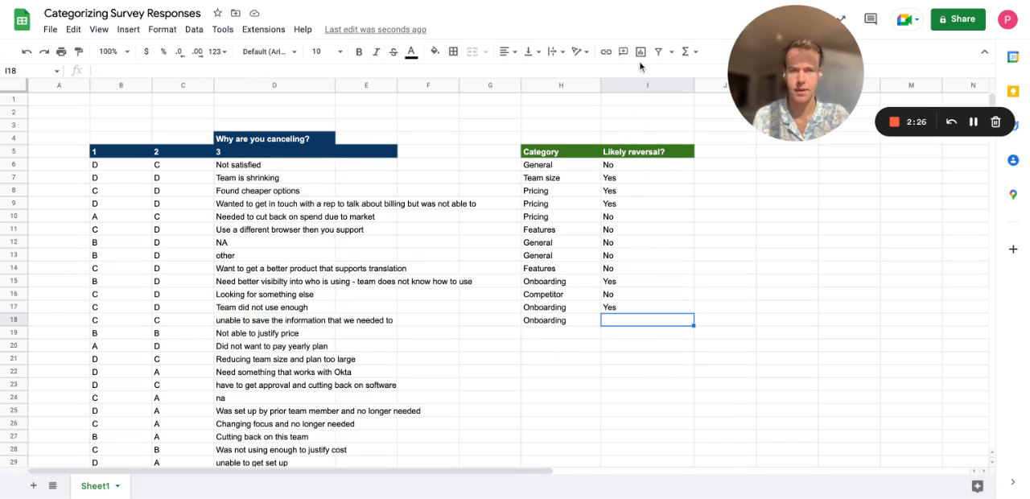
pyautogui.write('=PROMPTLOOP($D$6:$D$17,$H6:$H17,E18)')
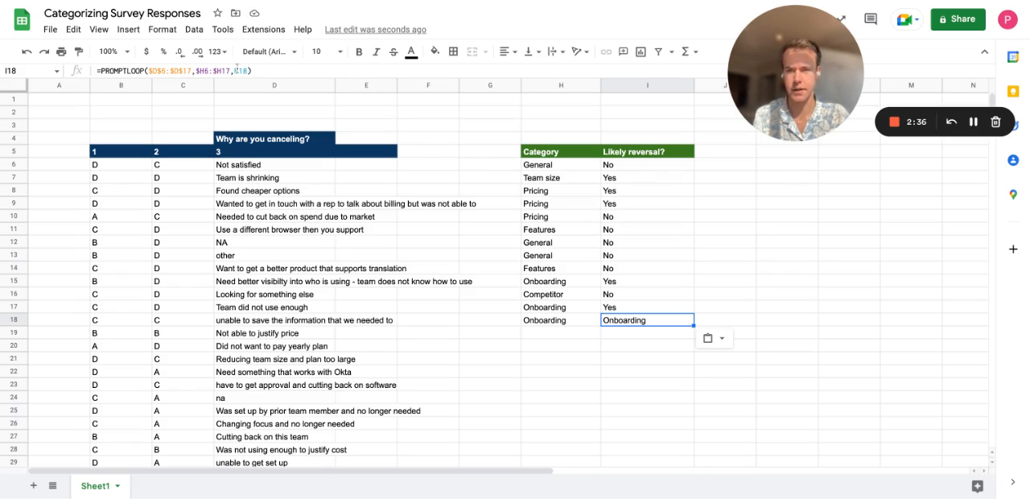
pyautogui.press('Delete')
pyautogui.press('Left')
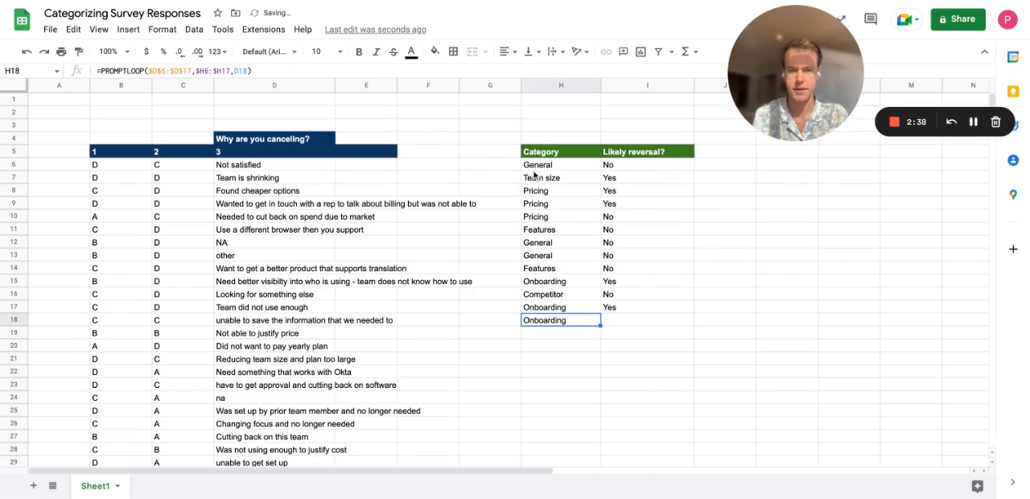
# Start a PROMPTLOOP formula in I18 with the absolute range $D$6:$D$17 as its input examples.
pyautogui.hotkey('ctrl', 'c')
pyautogui.press('Right')
pyautogui.write('=PROMPTLOOP(')
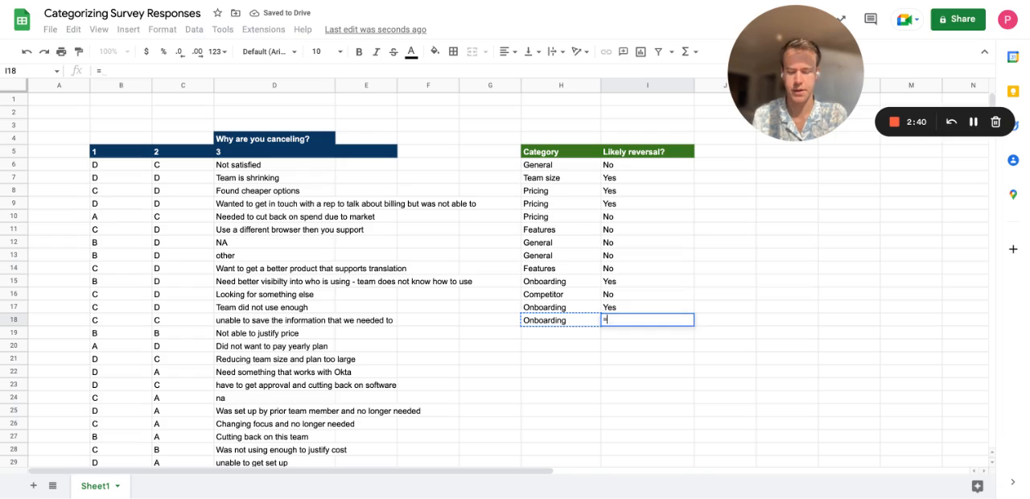
pyautogui.press('Up')
pyautogui.press('Up')
pyautogui.press('Left')
pyautogui.press('Left')
pyautogui.press('Left')
pyautogui.press('Left')
pyautogui.press('Left')
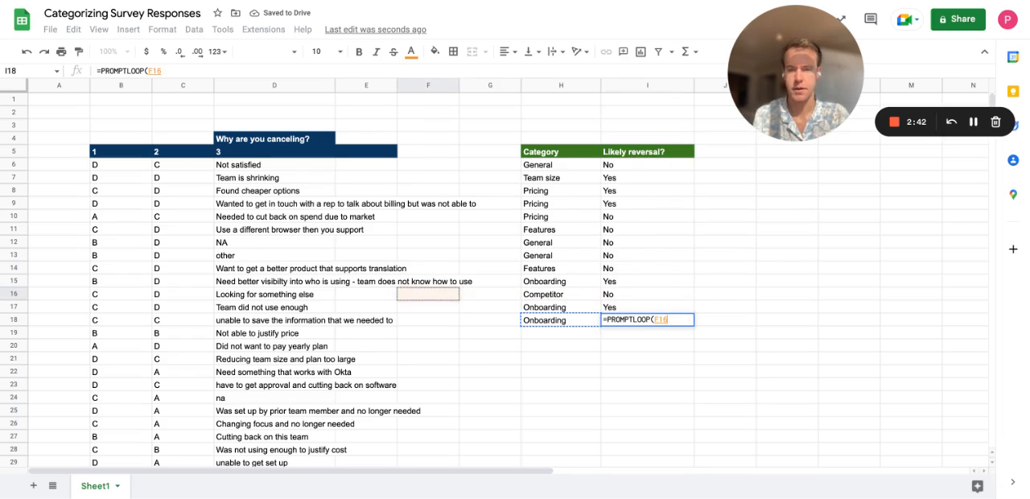
pyautogui.press('Down')
pyautogui.hotkey('ctrl', 'shift', 'Up')
pyautogui.hotkey('shift', 'Down')
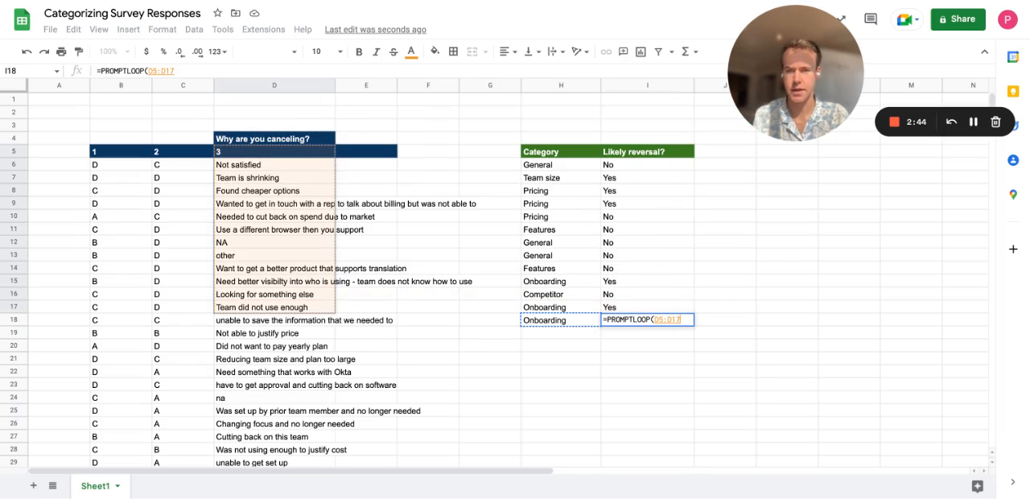
pyautogui.hotkey('shift', 'Down')
pyautogui.press('F4')
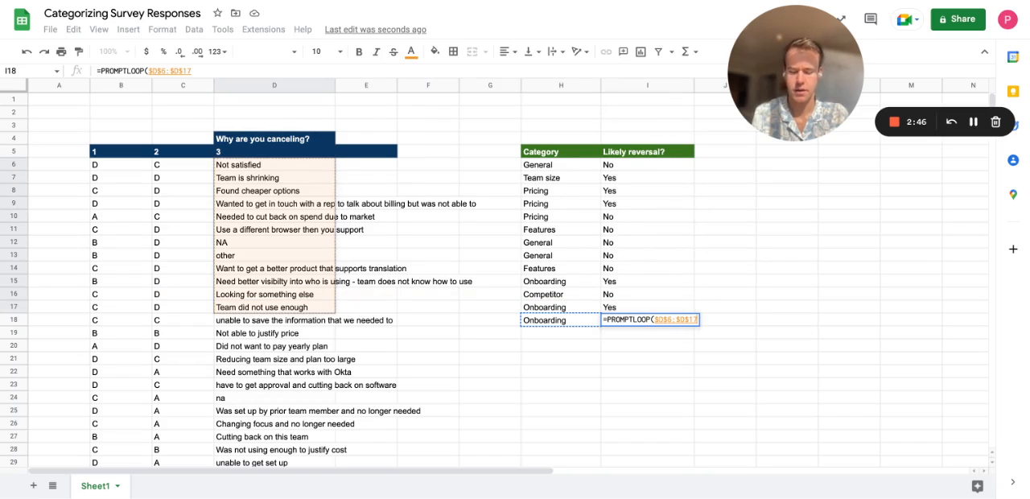
# Add the Likely reversal cells as the formula's output examples, with the absolute range $I$6:$I$17.
pyautogui.write(',')
pyautogui.press('Up')
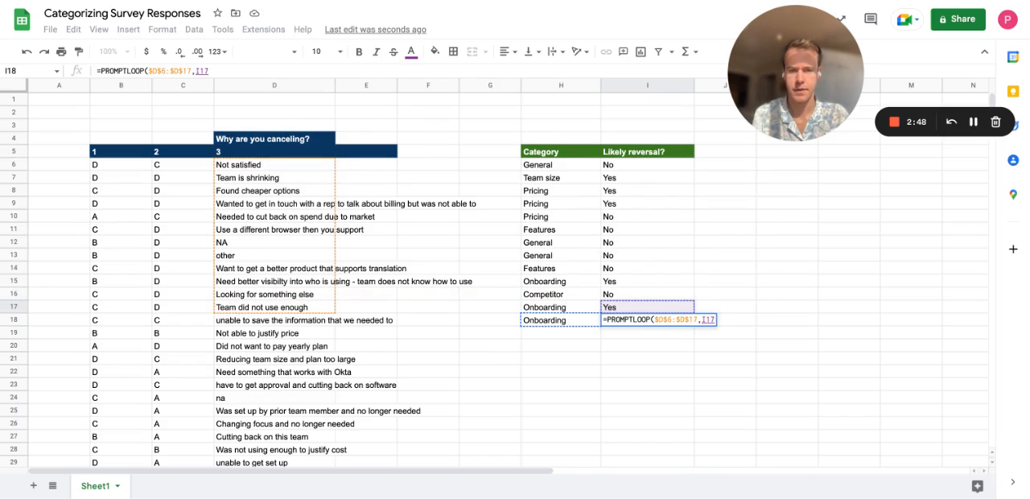
pyautogui.hotkey('ctrl', 'shift', 'Up')
pyautogui.hotkey('shift', 'Down')
pyautogui.press('F4')
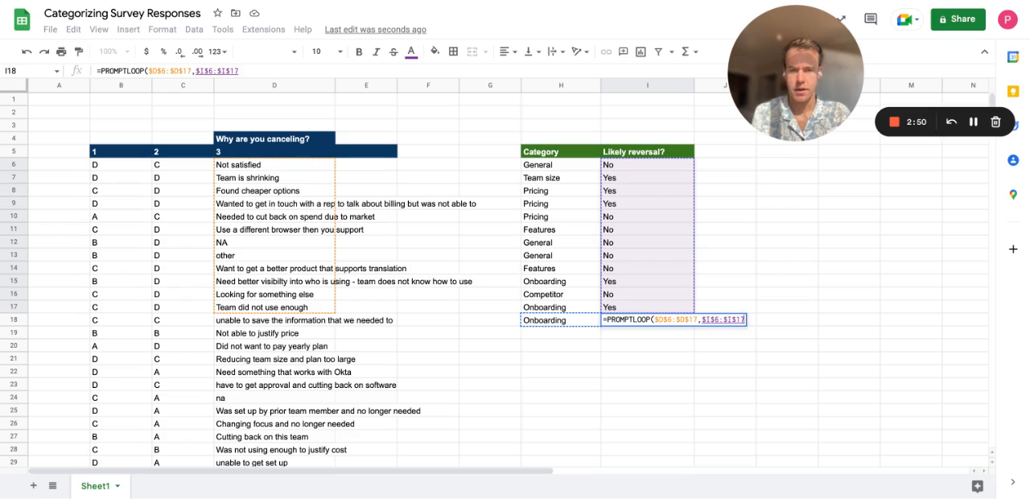
# Add D18 as the target cell and enter the completed PROMPTLOOP formula in I18.
pyautogui.write(',')
pyautogui.press('Left')
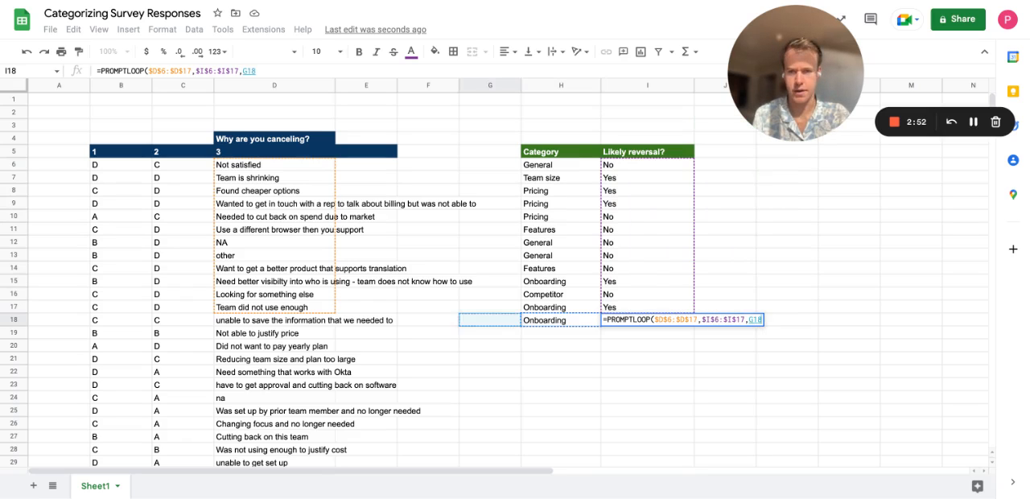
pyautogui.press('Return')
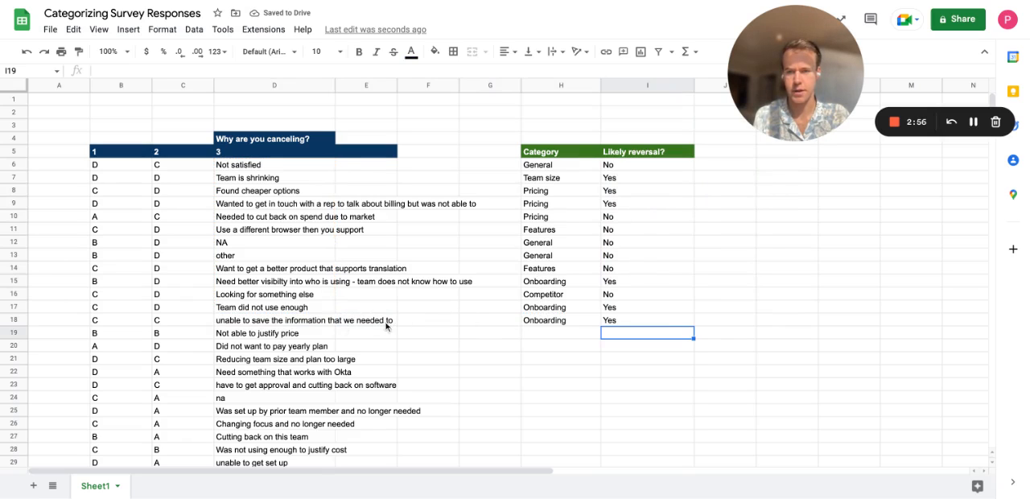
pyautogui.click(302, 323)
pyautogui.click(411, 334)
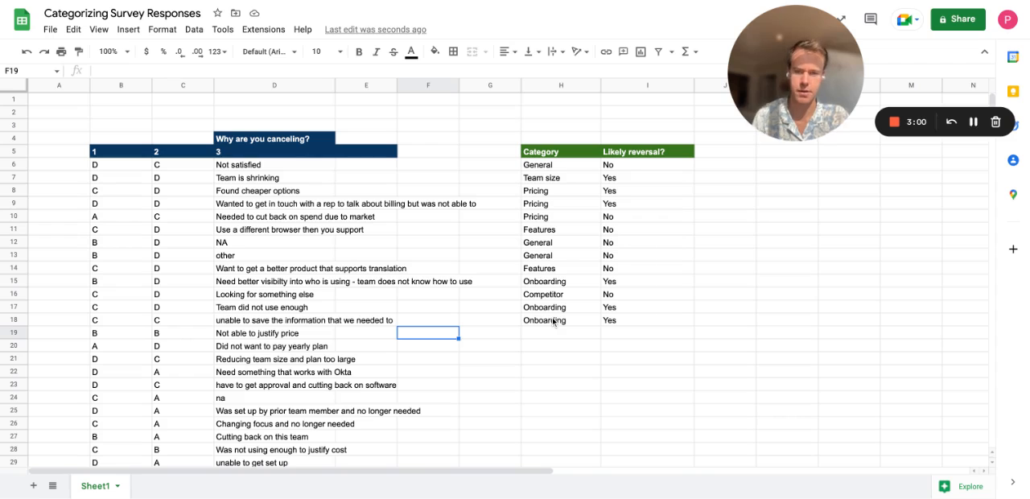
pyautogui.click(315, 321)
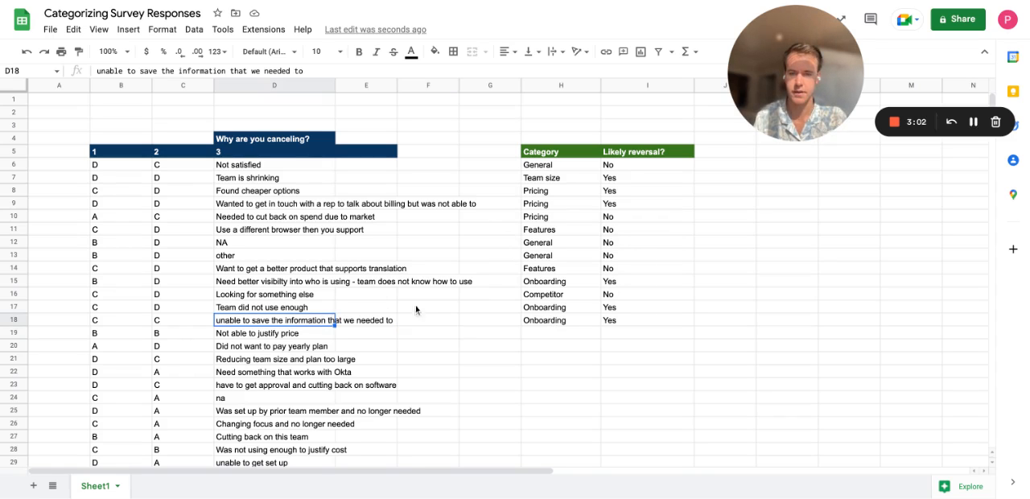
# Fill the Category formula from H18 down through the last survey response in row 48.
pyautogui.click(585, 322)
pyautogui.scroll(-4, 613, 340)
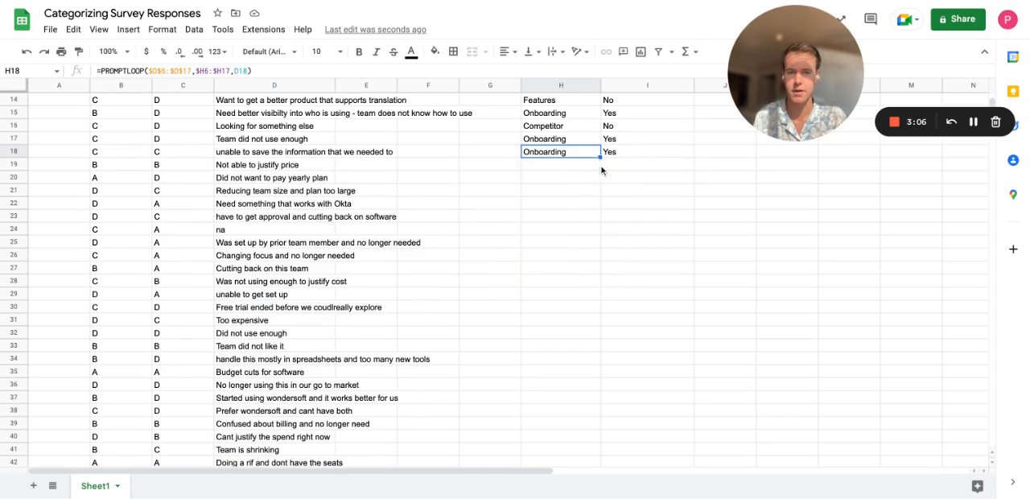
pyautogui.scroll(2, 602, 171)
pyautogui.scroll(-2, 607, 188)
pyautogui.moveTo(600, 145)
pyautogui.mouseDown()
pyautogui.moveTo(601, 495)
pyautogui.moveTo(600, 126)
pyautogui.moveTo(600, 152)
pyautogui.moveTo(601, 142)
pyautogui.mouseUp()
pyautogui.scroll(5, 617, 246)
pyautogui.click(644, 266)
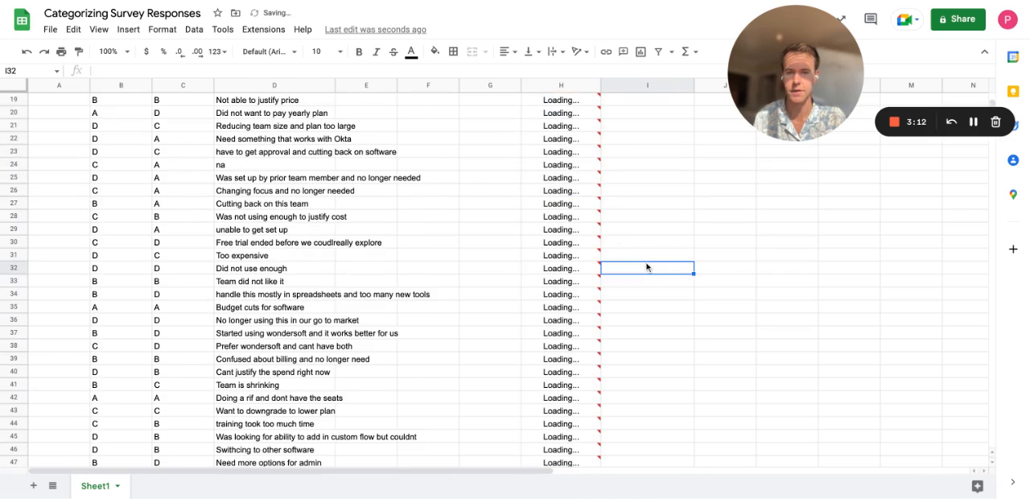
# Fill the Likely reversal formula from I18 down through I48.
pyautogui.scroll(3, 684, 285)
pyautogui.click(669, 306)
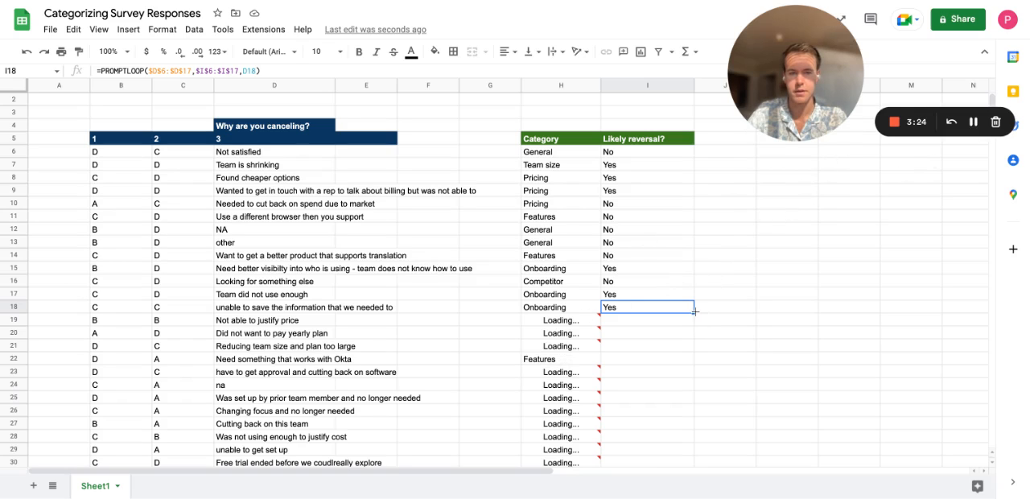
pyautogui.moveTo(694, 311); pyautogui.dragTo(712, 412)
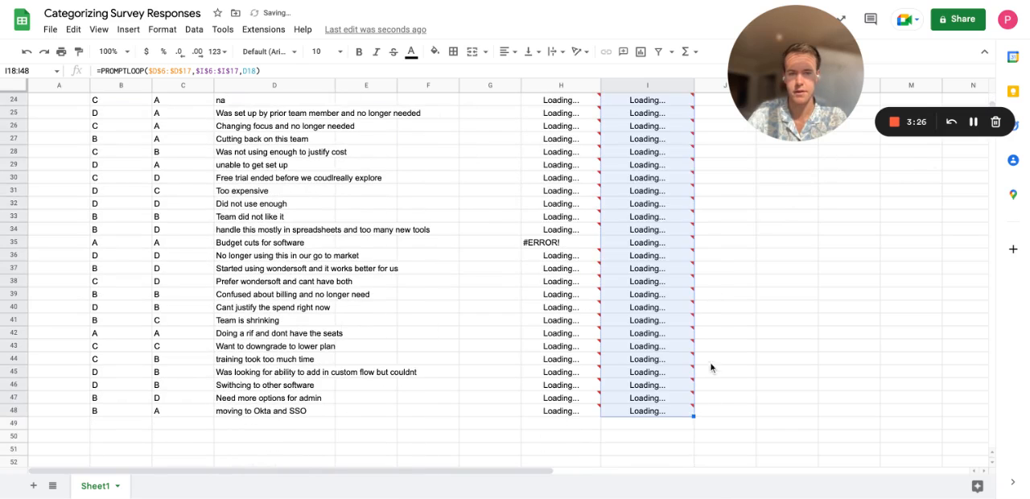
pyautogui.scroll(5, 716, 358)
pyautogui.click(761, 331)
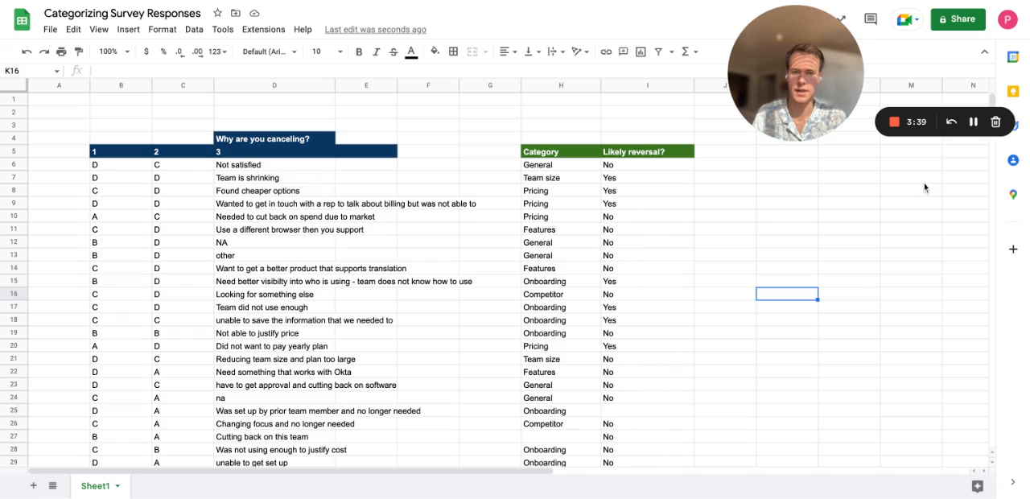
# Review the example and generated values in the Category and Likely reversal columns from row 6 through row 48.
pyautogui.click(555, 168)
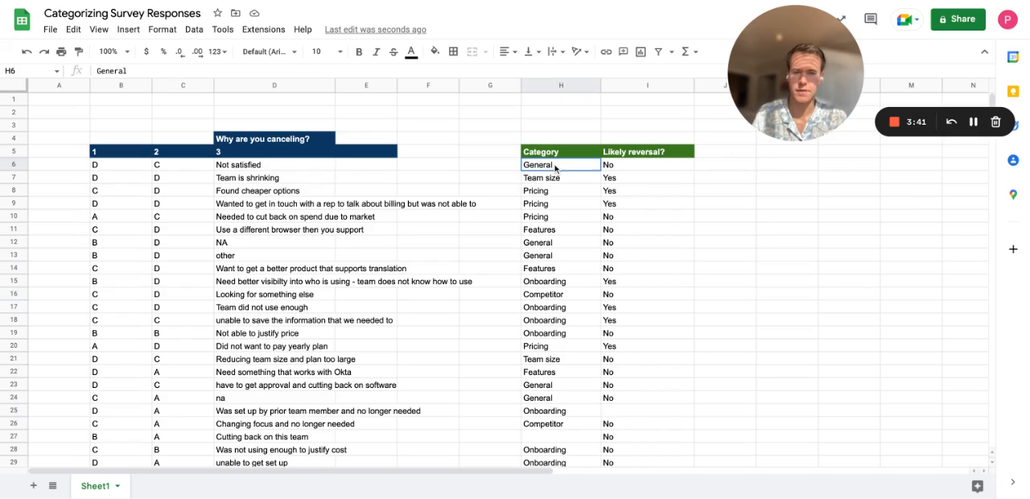
pyautogui.hotkey('shift', 'Down')
pyautogui.hotkey('shift', 'Down')
pyautogui.hotkey('shift', 'Down')
pyautogui.hotkey('shift', 'Down')
pyautogui.hotkey('shift', 'Down')
pyautogui.hotkey('shift', 'Down')
pyautogui.hotkey('shift', 'Down')
pyautogui.hotkey('shift', 'Down')
pyautogui.hotkey('shift', 'Down')
pyautogui.hotkey('shift', 'Down')
pyautogui.hotkey('shift', 'Down')
pyautogui.hotkey('shift', 'Down')
pyautogui.hotkey('shift', 'Down')
pyautogui.hotkey('shift', 'Right')
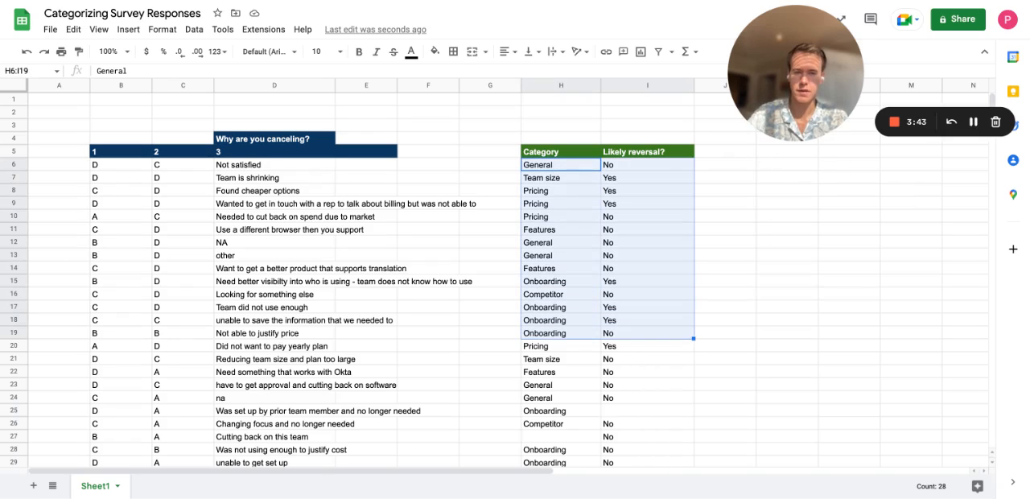
pyautogui.click(499, 178)
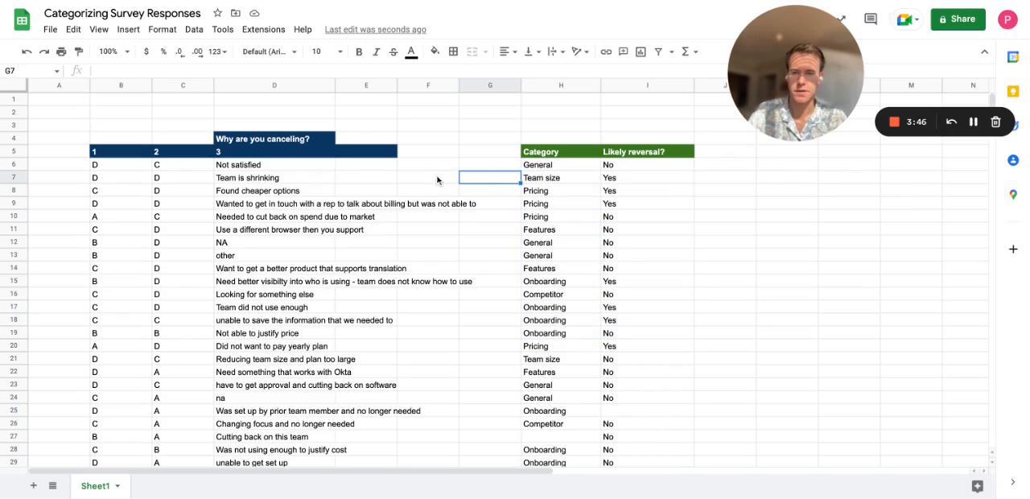
pyautogui.click(559, 166)
pyautogui.hotkey('shift', 'Down')
pyautogui.hotkey('shift', 'Down')
pyautogui.hotkey('shift', 'Down')
pyautogui.hotkey('shift', 'Down')
pyautogui.hotkey('shift', 'Down')
pyautogui.hotkey('shift', 'Down')
pyautogui.hotkey('shift', 'Down')
pyautogui.hotkey('shift', 'Down')
pyautogui.hotkey('shift', 'Down')
pyautogui.hotkey('shift', 'Down')
pyautogui.hotkey('shift', 'Down')
pyautogui.hotkey('shift', 'Down')
pyautogui.hotkey('shift', 'Down')
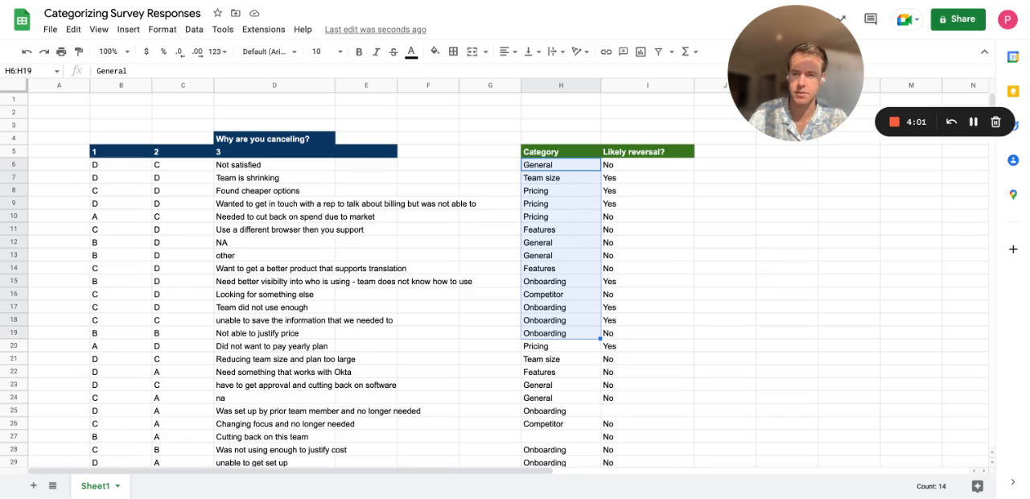
pyautogui.scroll(-15, 557, 210)
pyautogui.scroll(6, 557, 212)
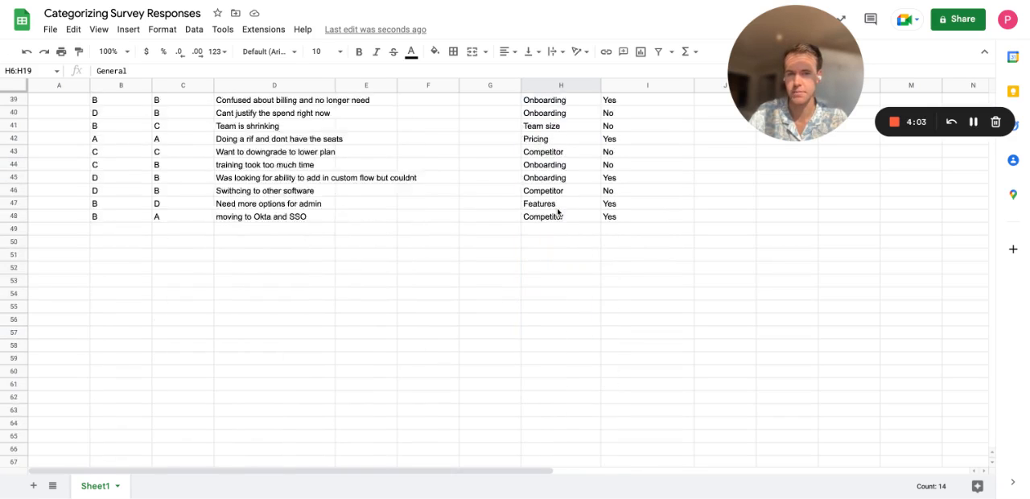
pyautogui.scroll(8, 557, 211)
pyautogui.click(637, 204)
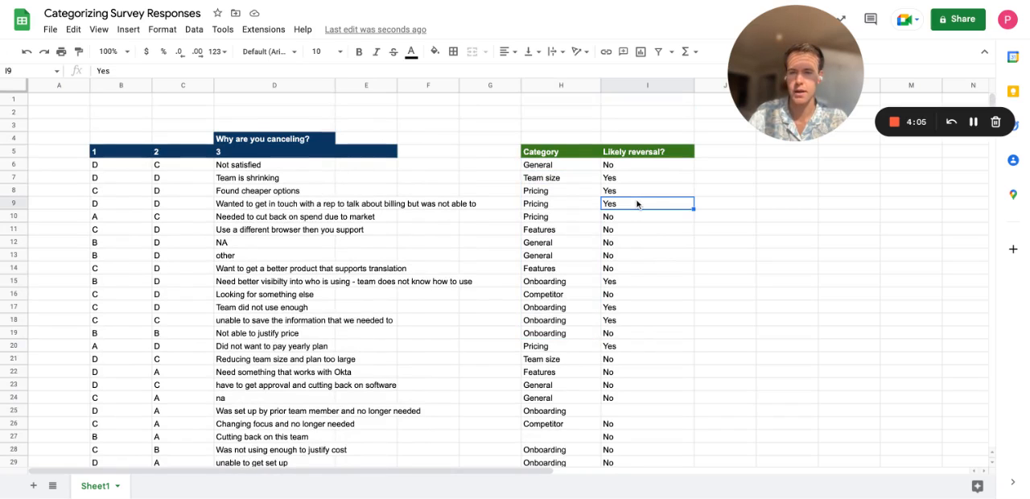